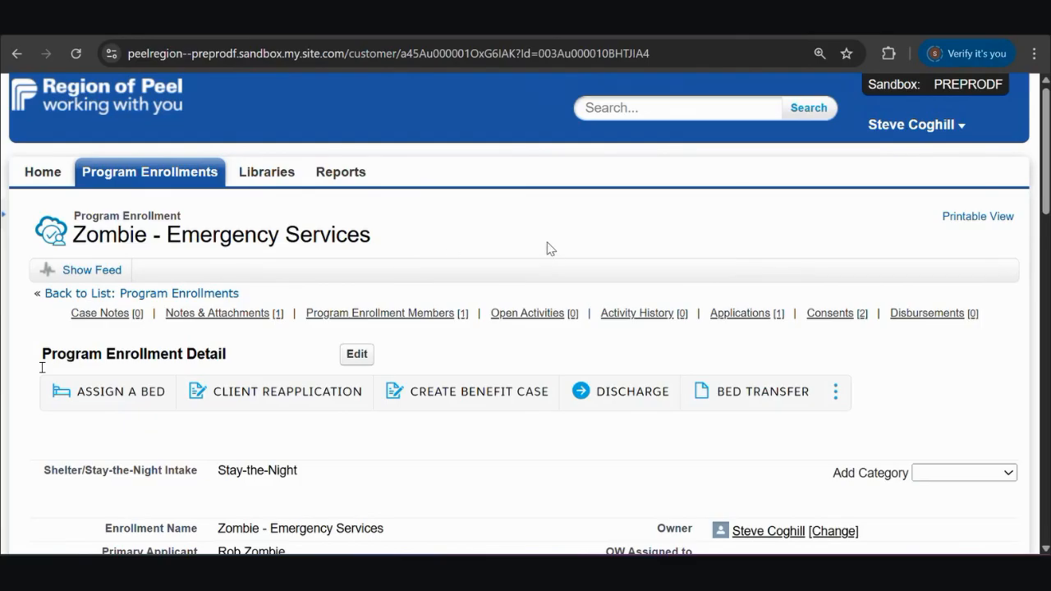
# Step: Create a benefit case from the client's Emergency Services program enrollment and review the case details
pyautogui.click(480, 403)
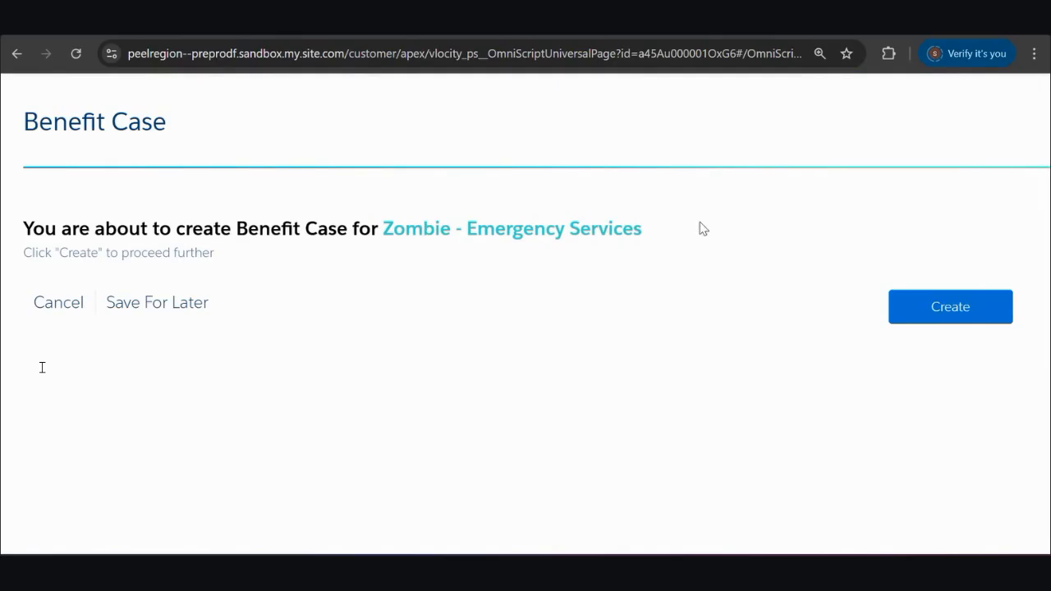
pyautogui.click(972, 309)
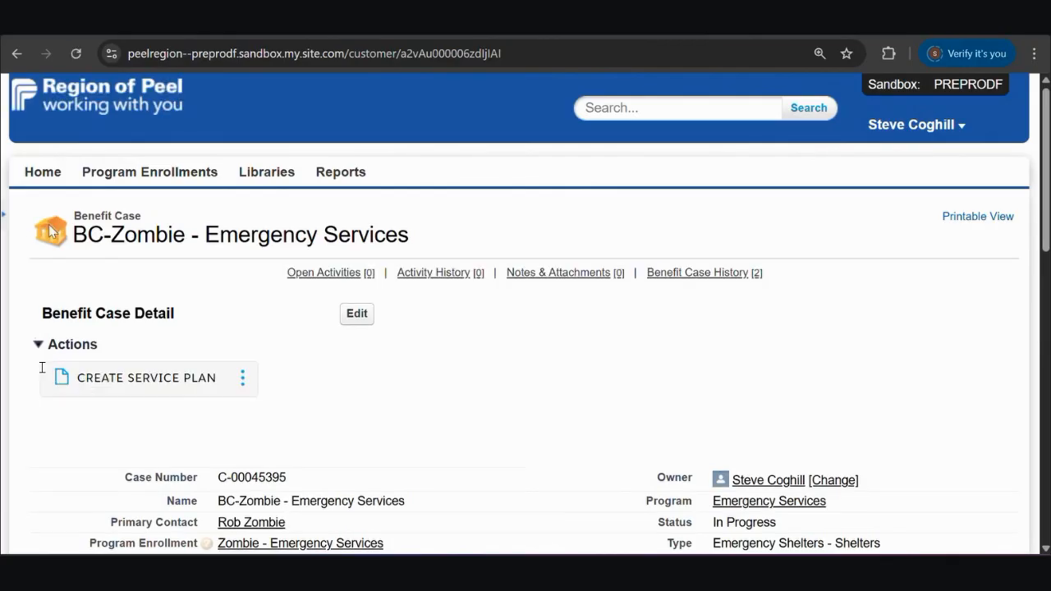
pyautogui.moveTo(74, 230); pyautogui.dragTo(465, 249)
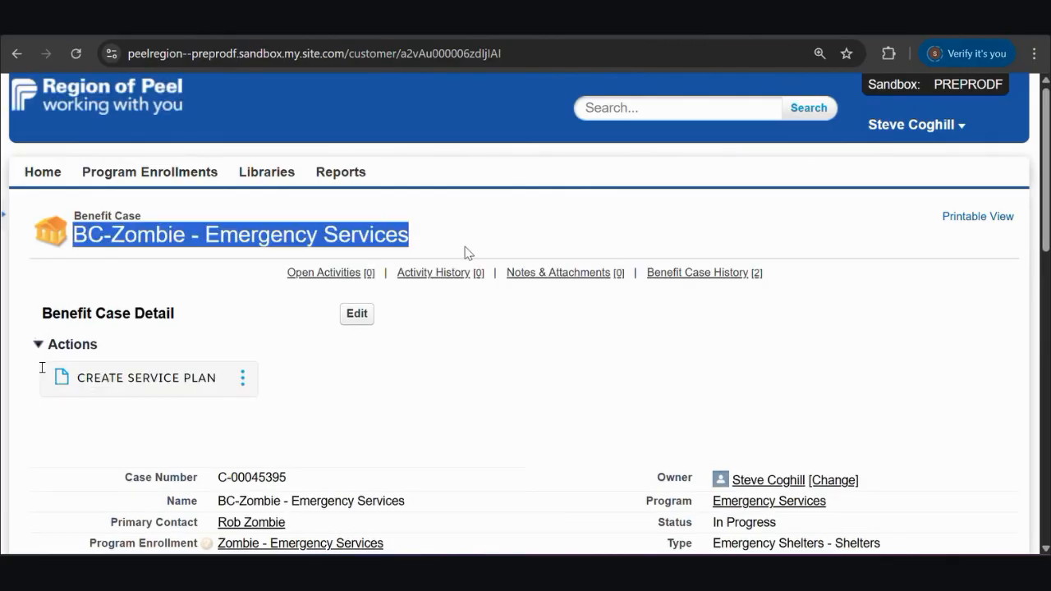
pyautogui.scroll(-1, 328, 311)
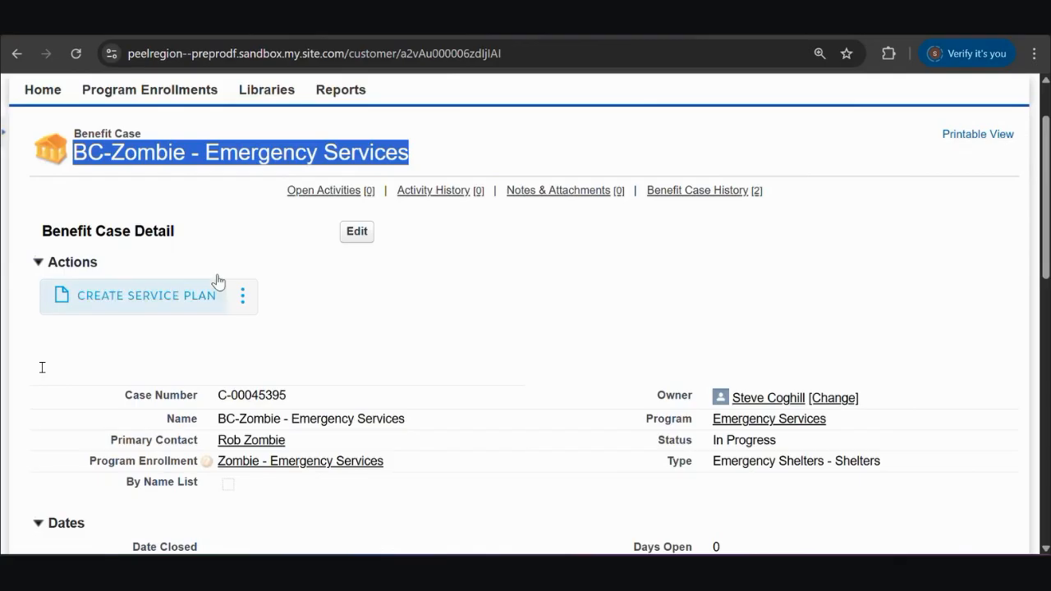
pyautogui.scroll(-3, 480, 249)
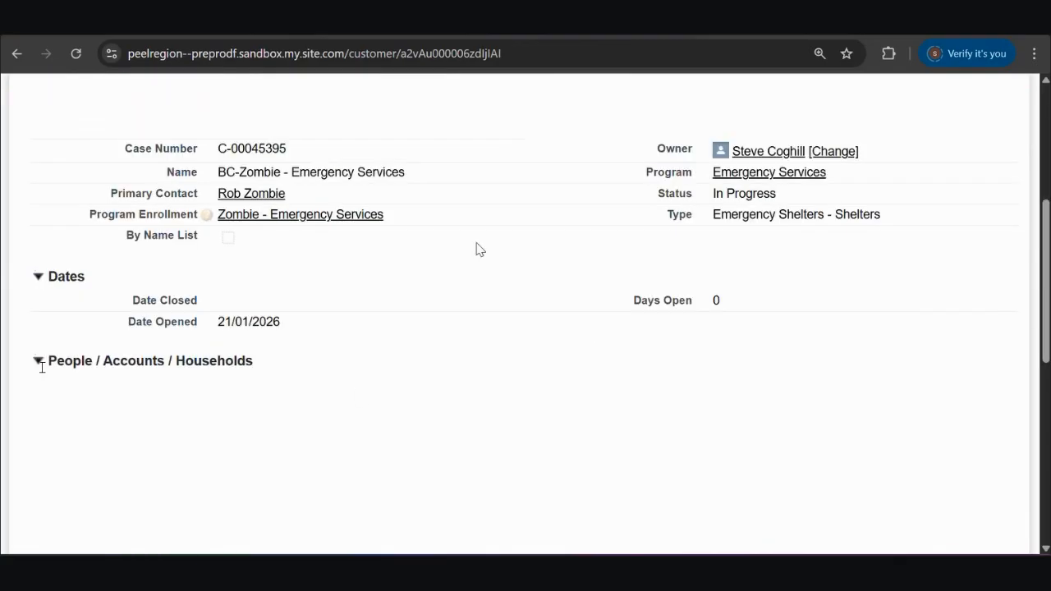
pyautogui.scroll(3, 493, 234)
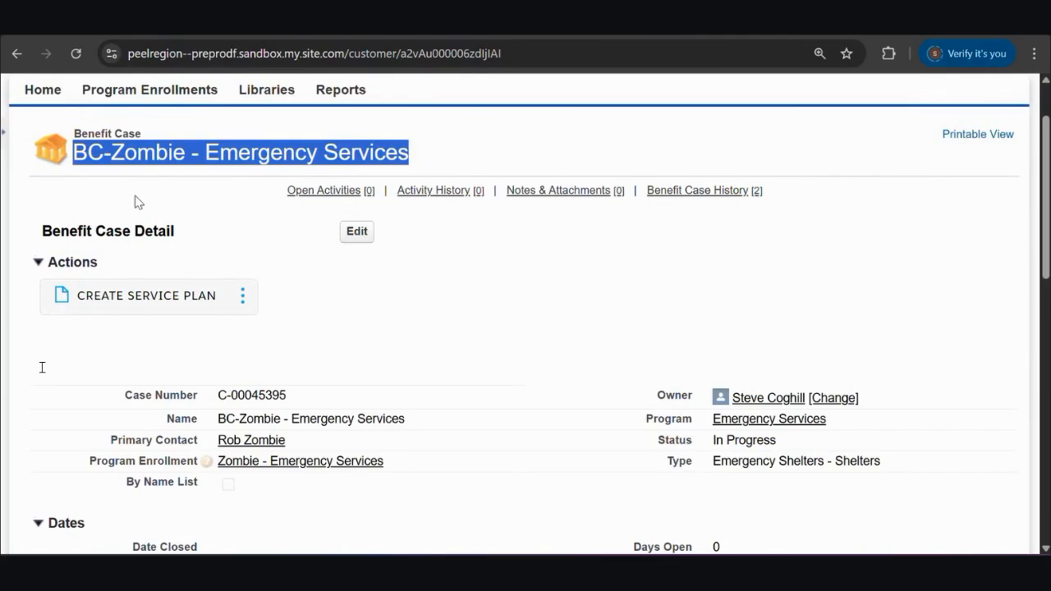
# Step: Create a service plan from the benefit case for the listed family member, with service plan type Assistance with housing
pyautogui.click(139, 309)
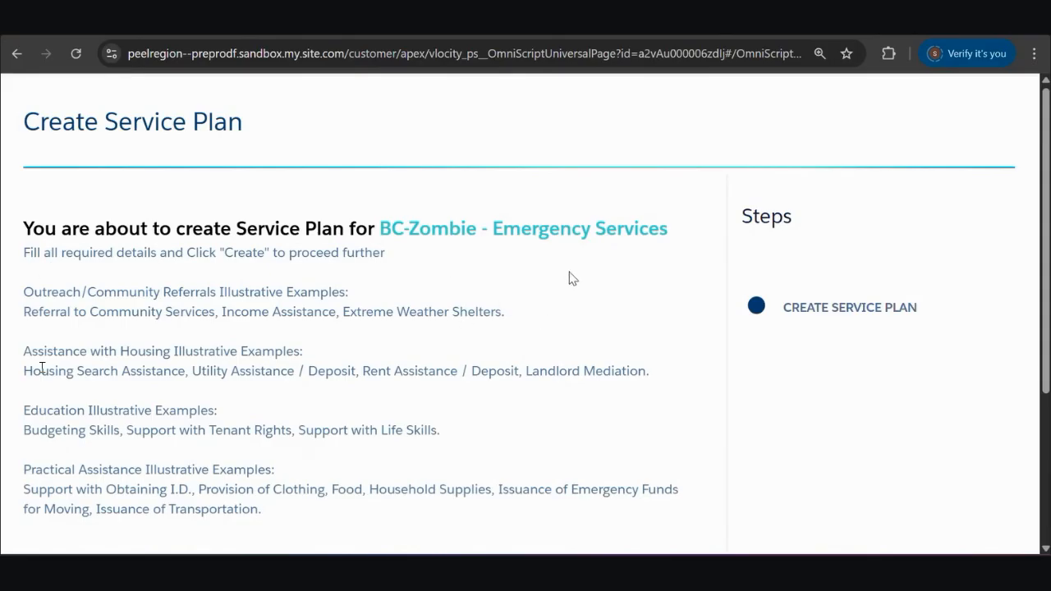
pyautogui.scroll(-3, 642, 266)
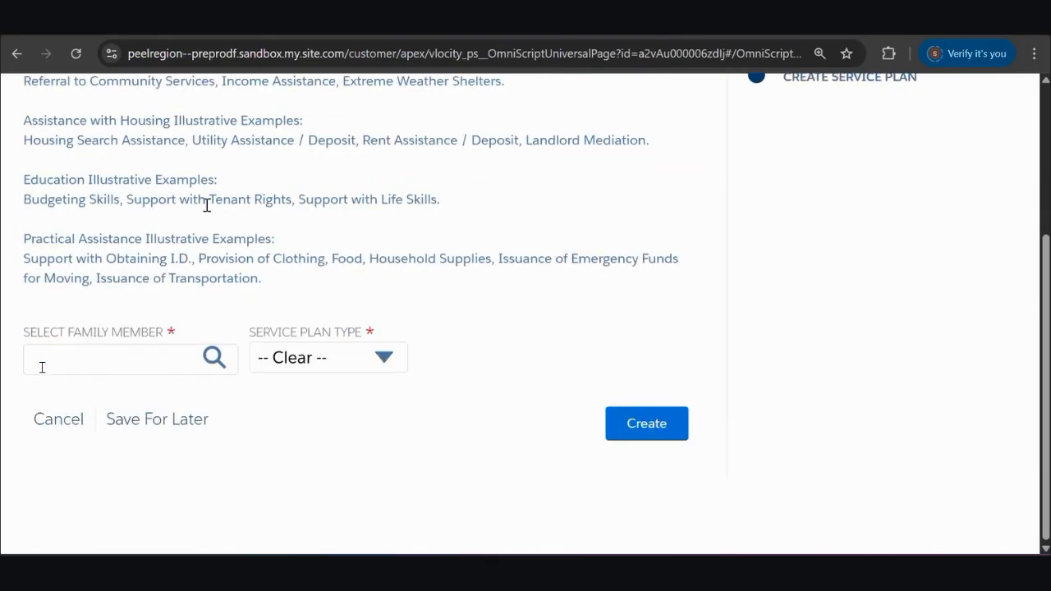
pyautogui.click(169, 367)
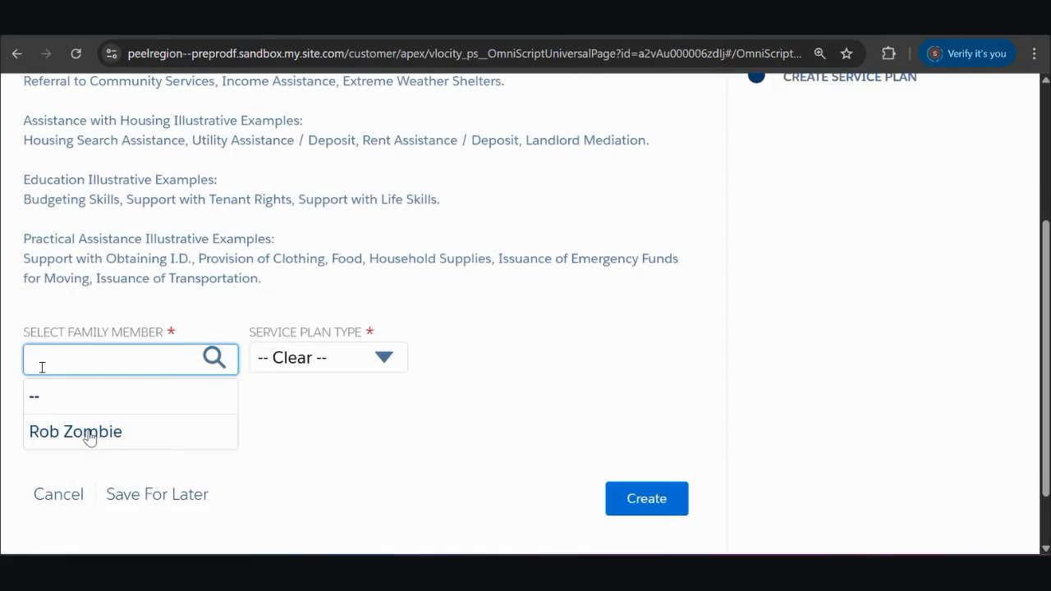
pyautogui.click(90, 435)
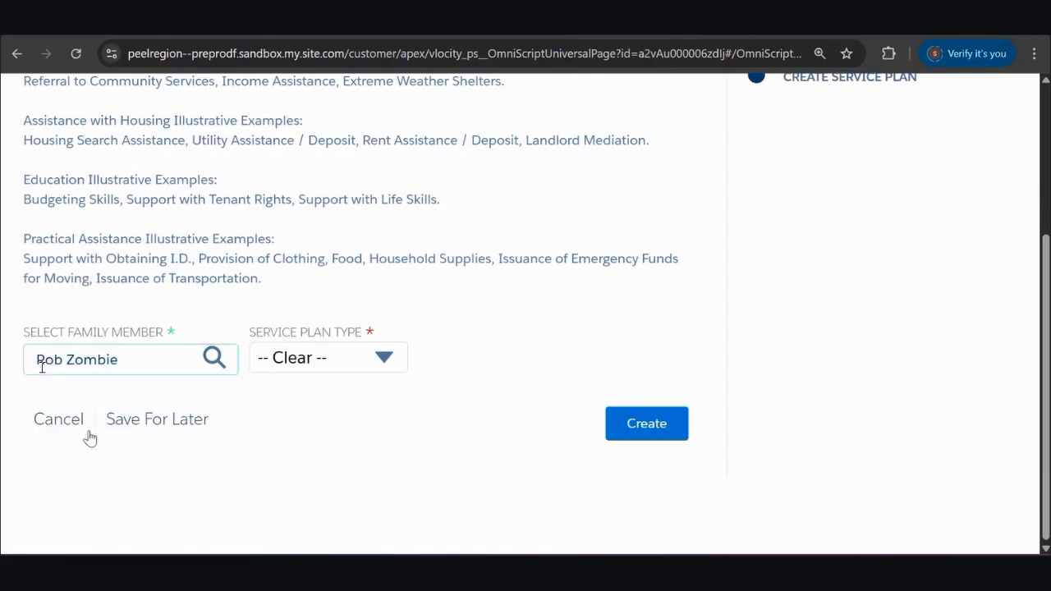
pyautogui.click(387, 364)
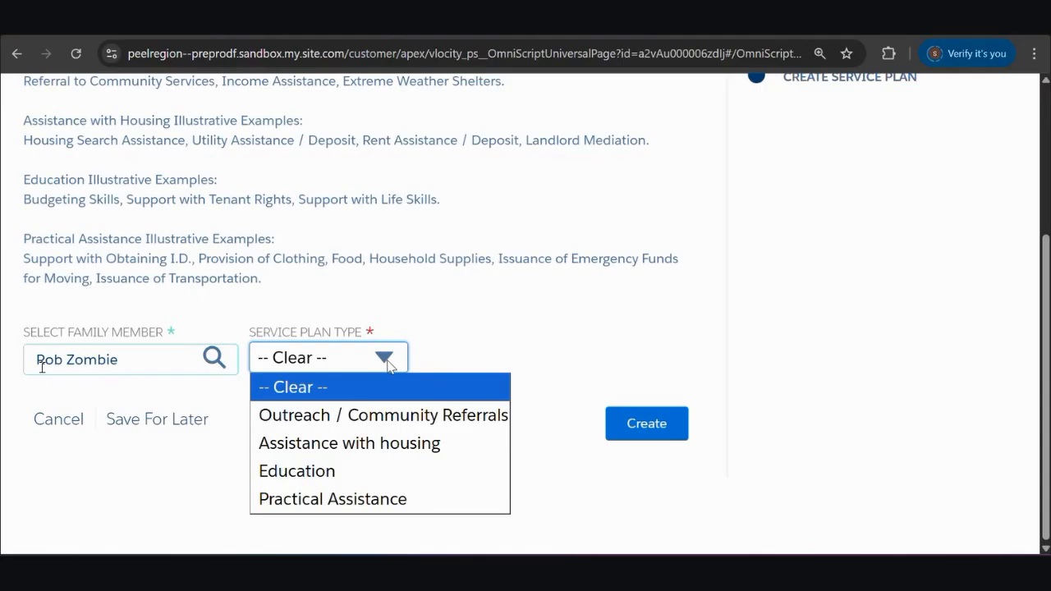
pyautogui.click(347, 447)
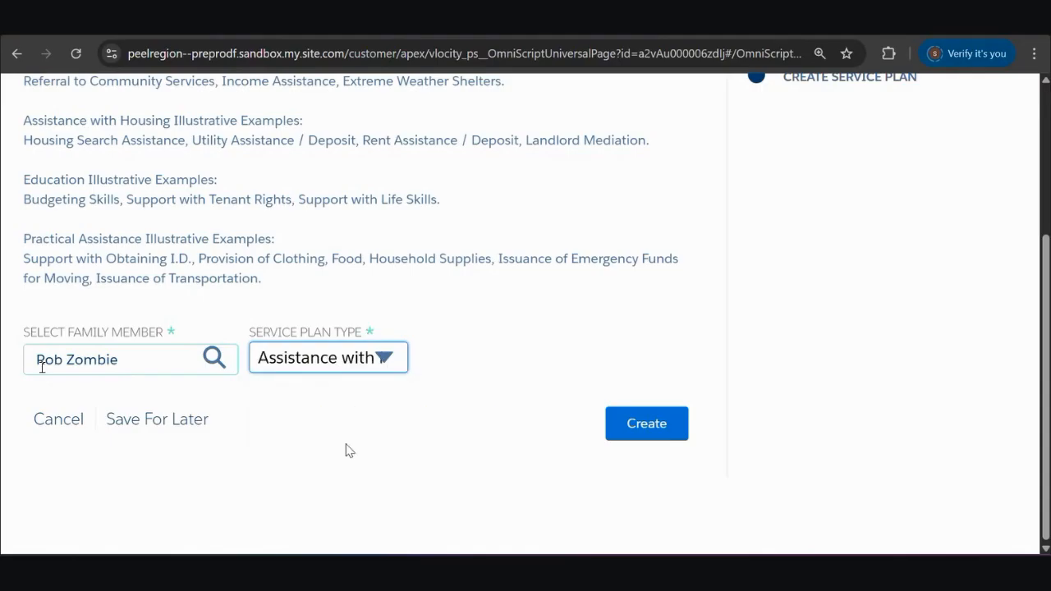
pyautogui.scroll(3, 585, 373)
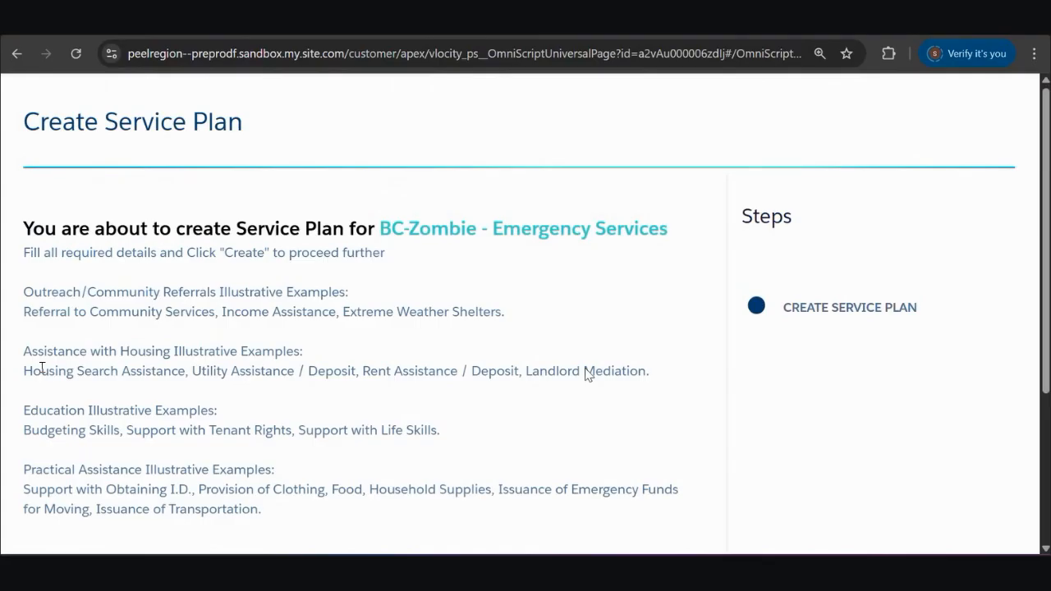
pyautogui.scroll(-3, 329, 304)
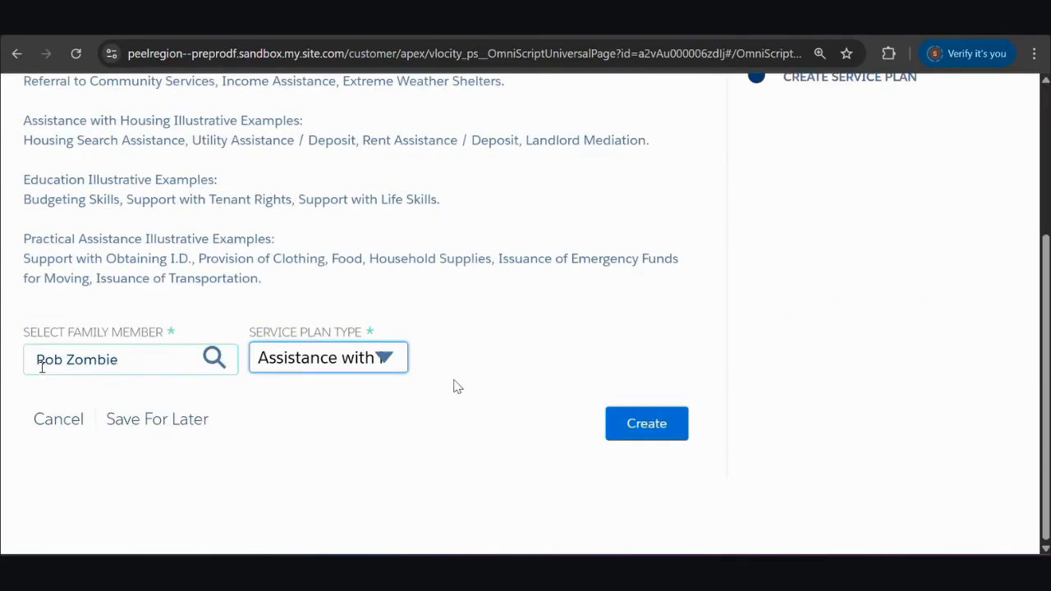
pyautogui.click(669, 428)
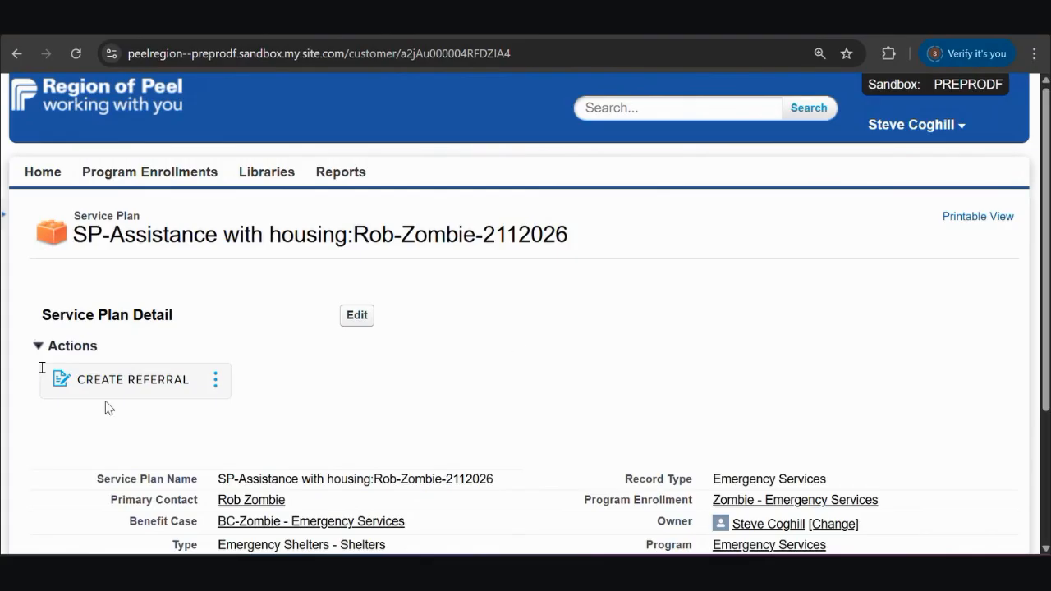
# Step: Start a referral from the service plan and enter "Refer to BNL" as the reason for referral
pyautogui.click(156, 384)
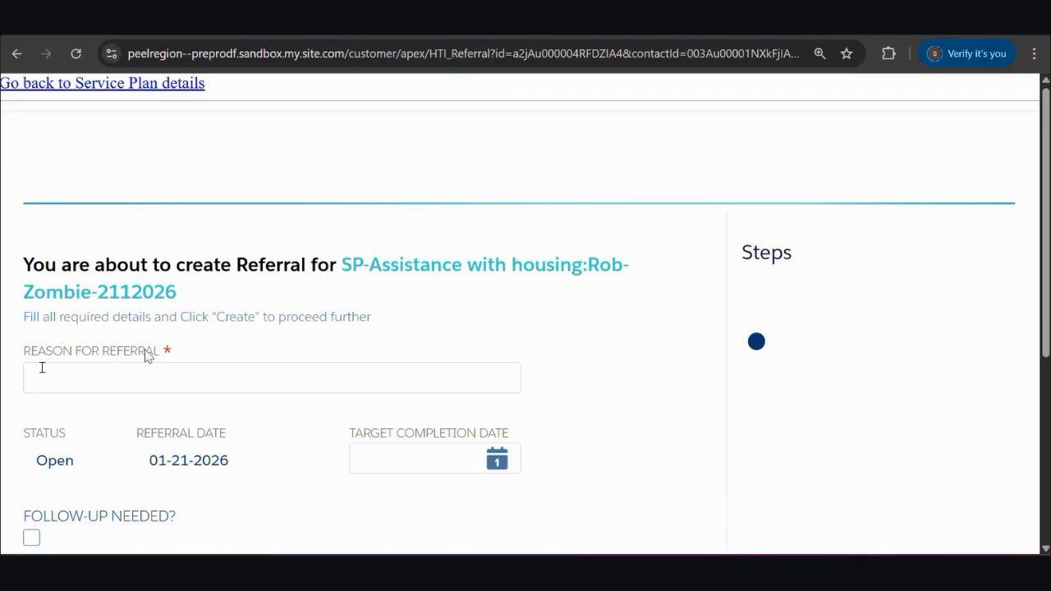
pyautogui.scroll(-2, 9, 365)
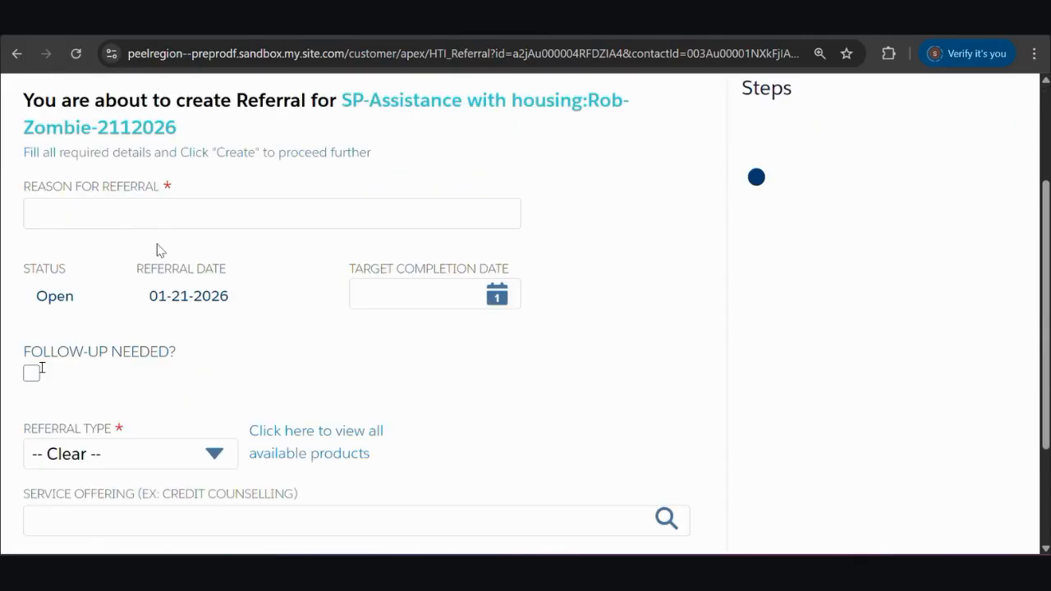
pyautogui.click(74, 208)
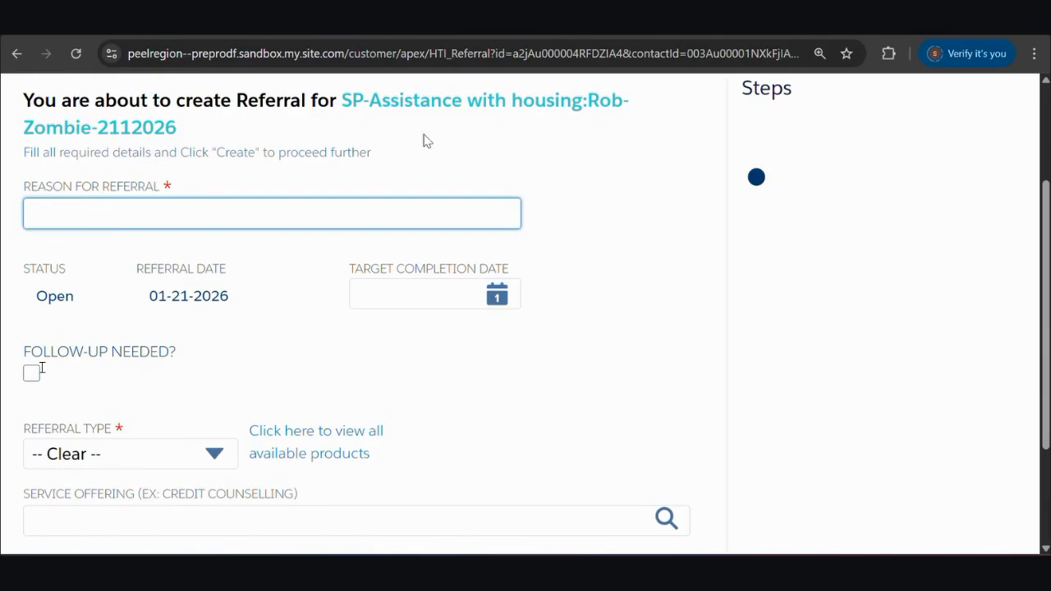
pyautogui.write('R')
pyautogui.press('BackSpace')
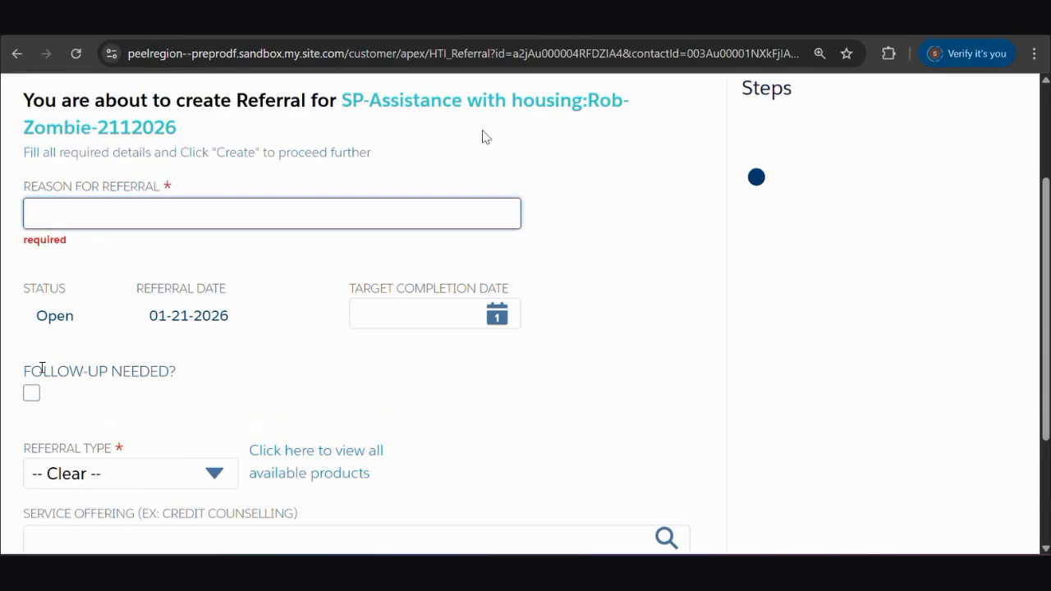
pyautogui.write('Refer to BNL')
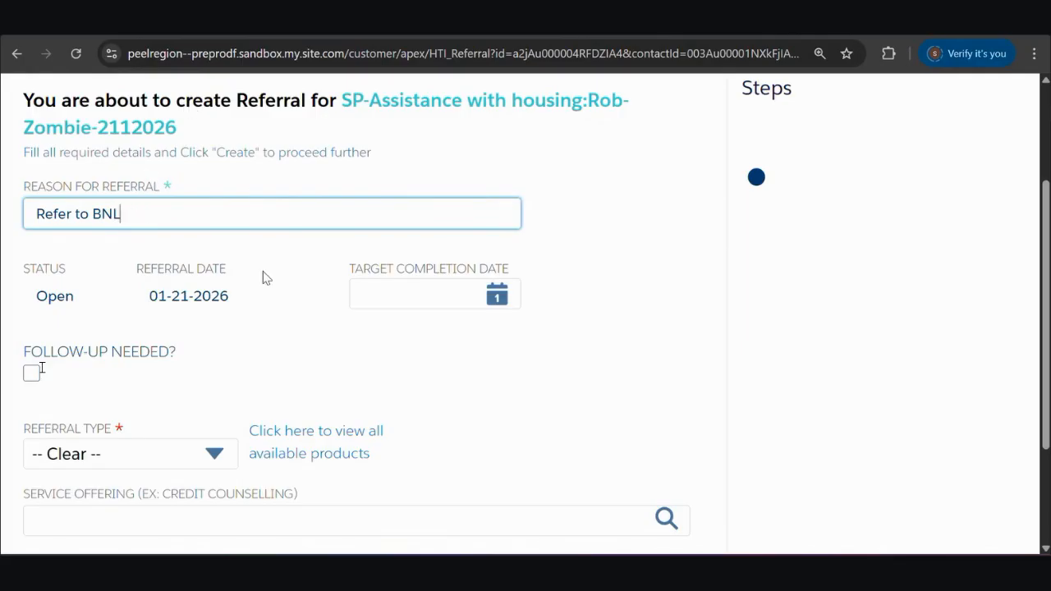
# Step: Set the referral type to Housing Services
pyautogui.scroll(-2, 263, 271)
pyautogui.scroll(1, 149, 185)
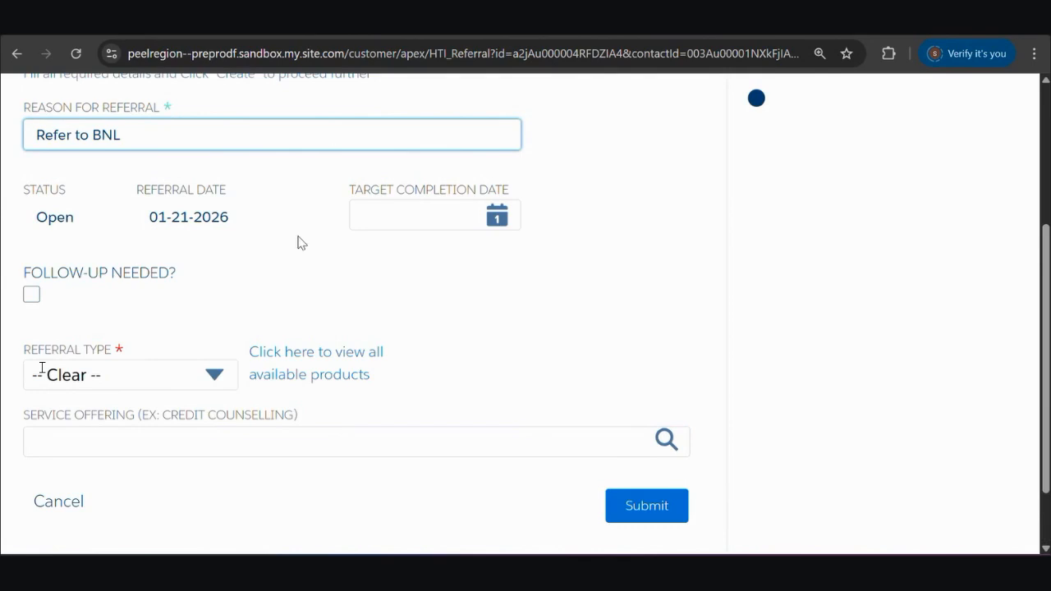
pyautogui.click(224, 379)
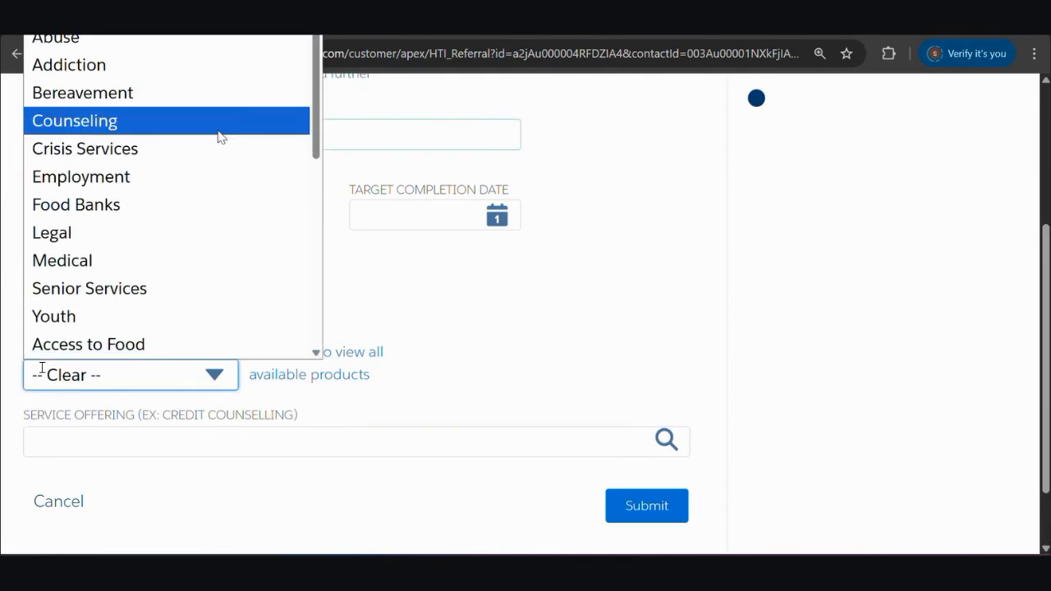
pyautogui.scroll(-4, 168, 67)
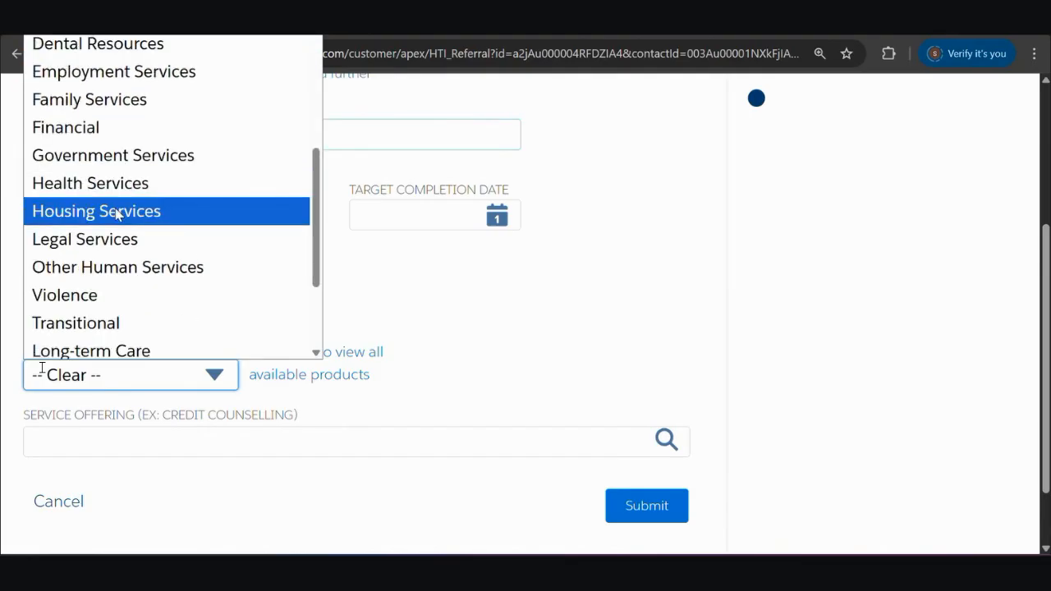
pyautogui.click(118, 212)
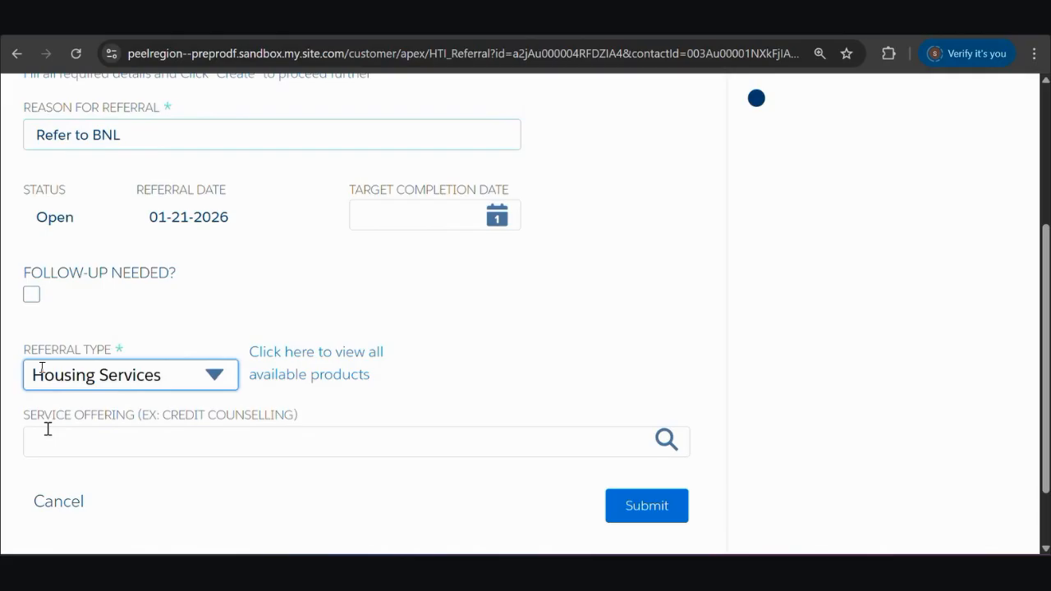
# Step: Browse the available service offerings and choose By-Name List for the referral
pyautogui.scroll(-2, 628, 296)
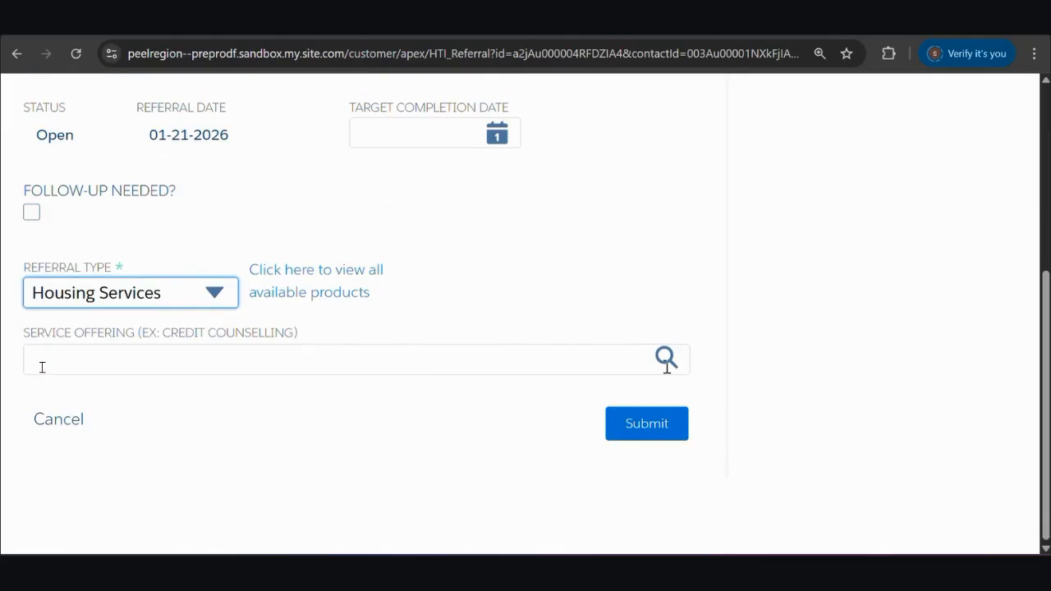
pyautogui.click(42, 367)
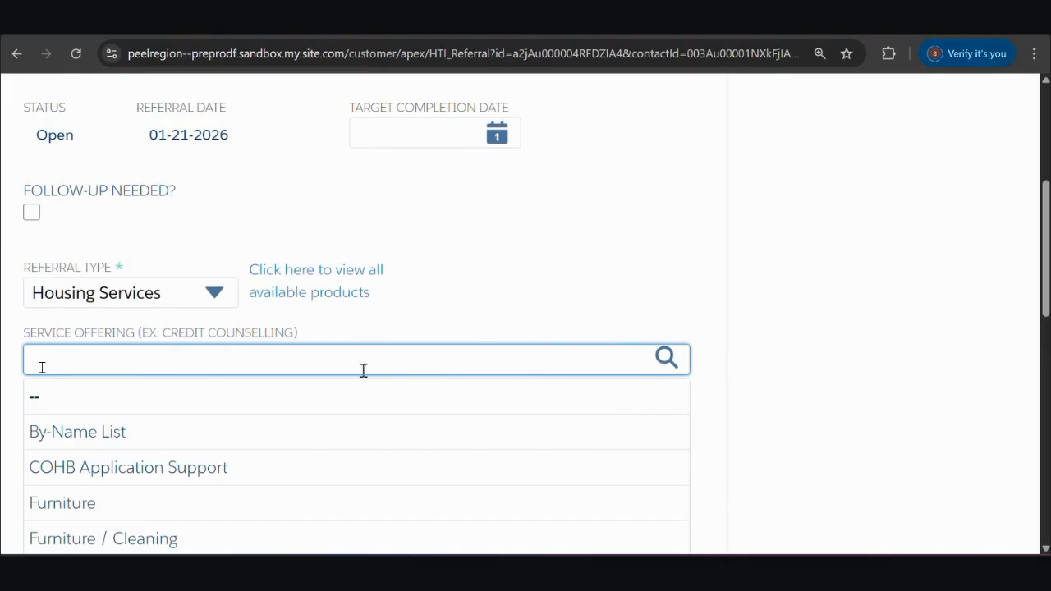
pyautogui.scroll(-1, 257, 369)
pyautogui.scroll(-5, 246, 369)
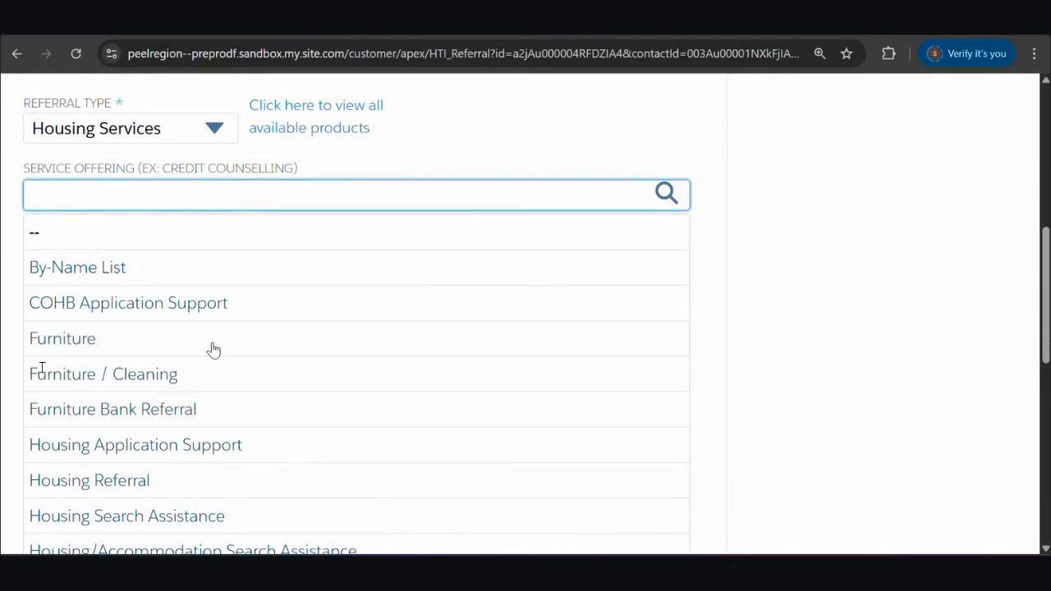
pyautogui.scroll(-5, 214, 351)
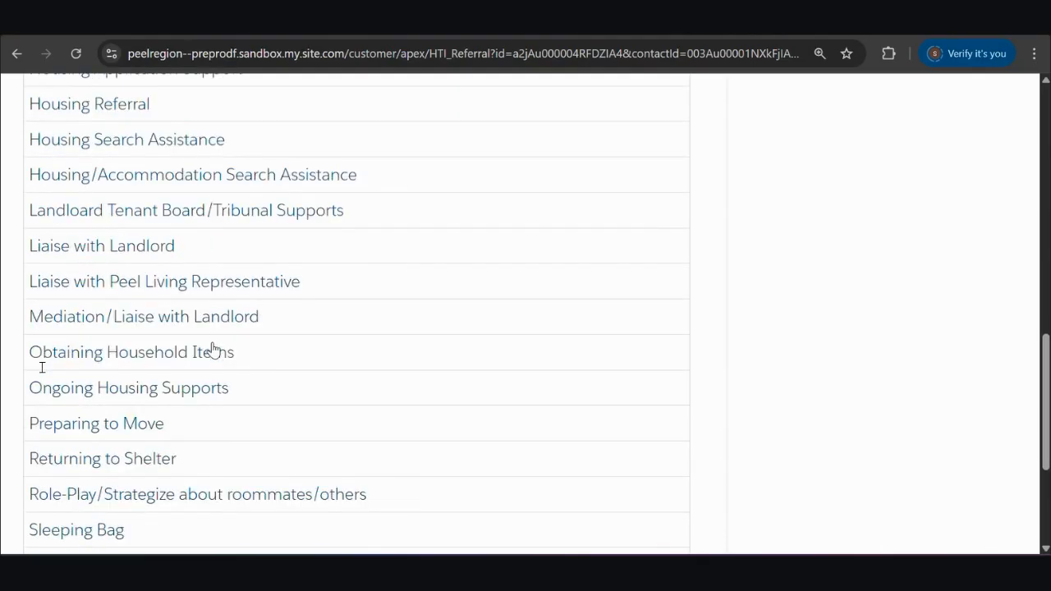
pyautogui.scroll(8, 213, 351)
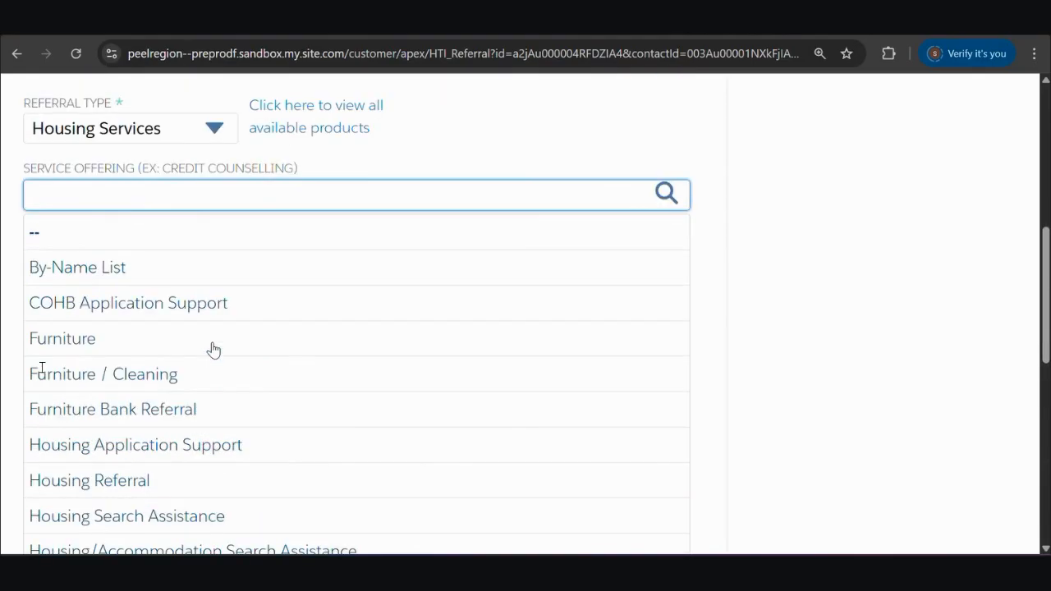
pyautogui.click(107, 275)
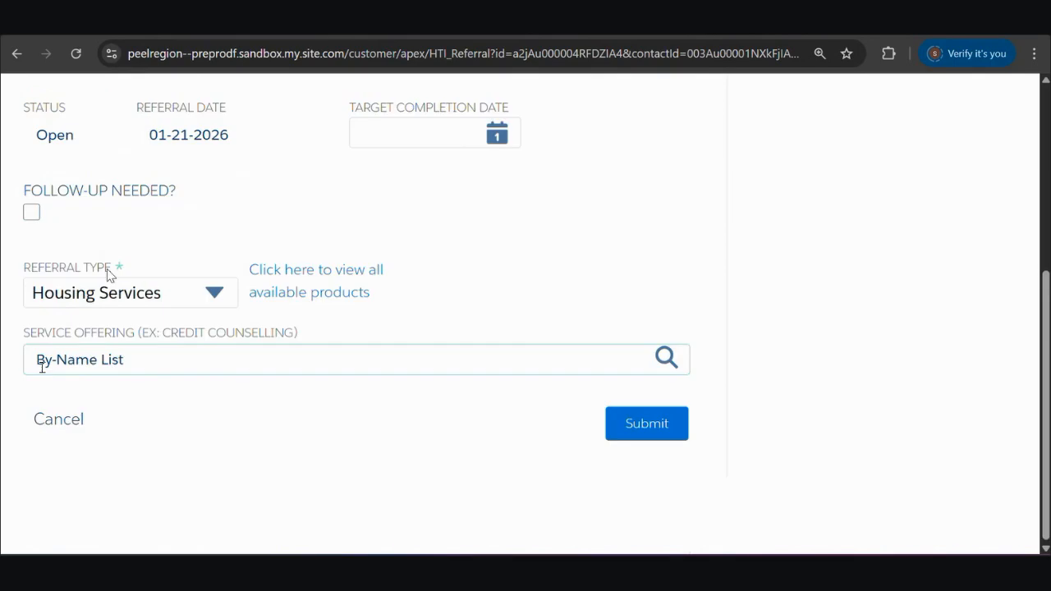
# Step: Check the completed referral entries and submit the referral
pyautogui.scroll(2, 200, 270)
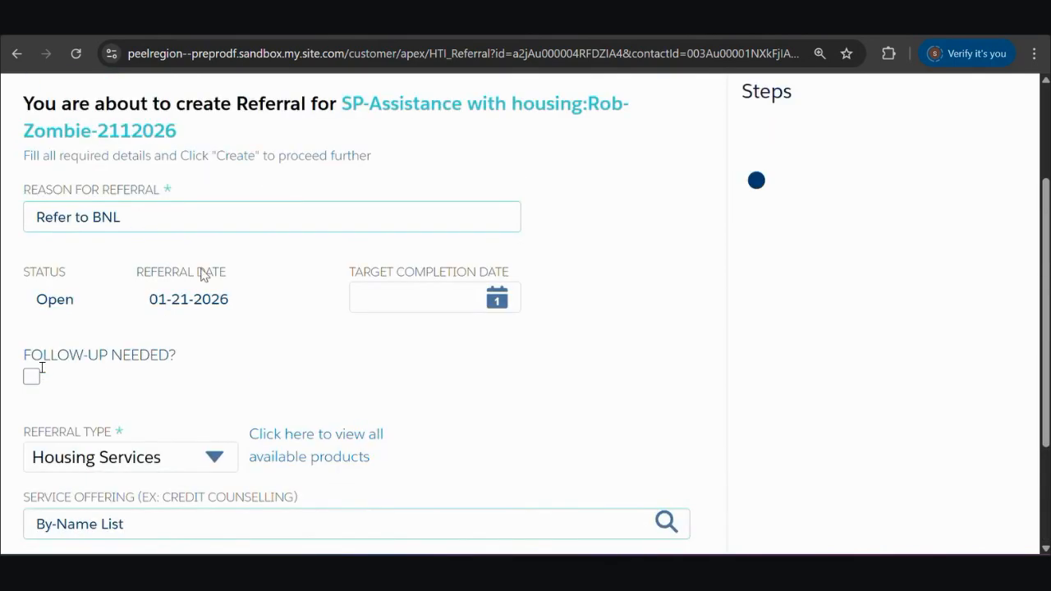
pyautogui.scroll(-2, 188, 296)
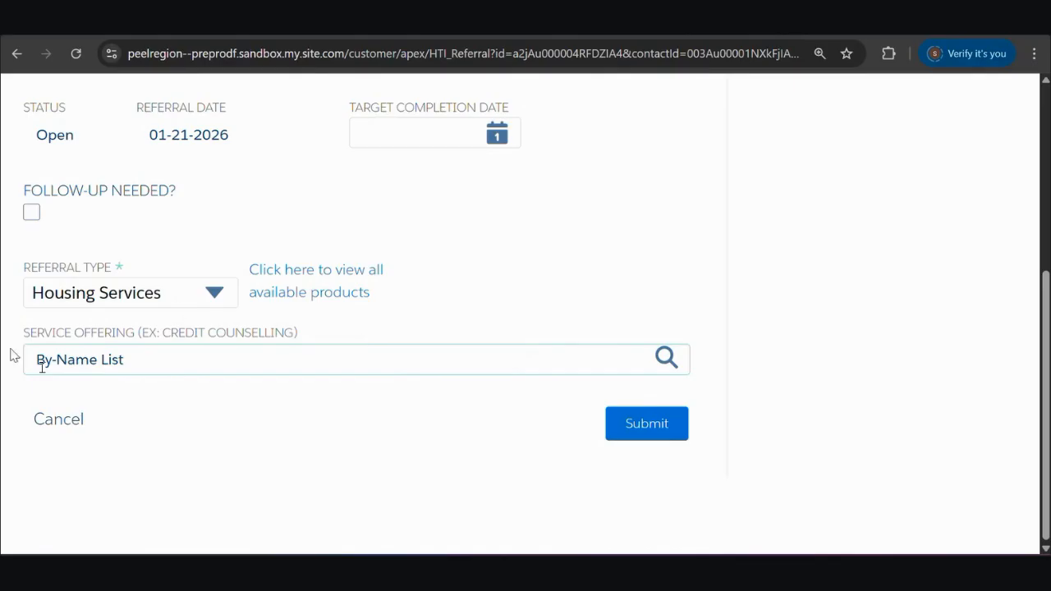
pyautogui.click(656, 430)
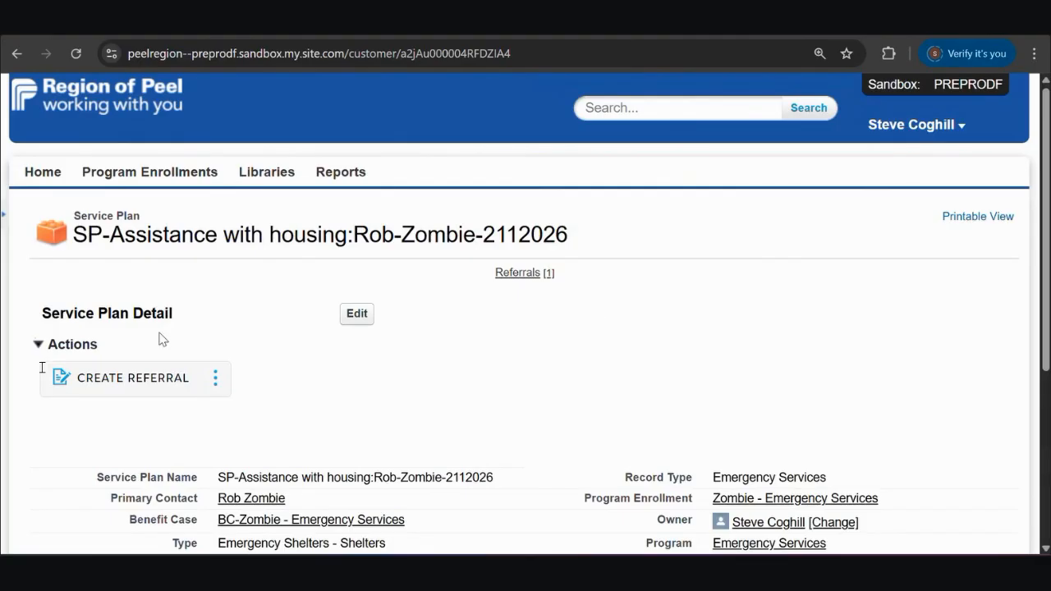
# Step: Open the Housing Services referral listed under the service plan and launch the BNL referral intake from it
pyautogui.scroll(-1, 482, 329)
pyautogui.scroll(-5, 492, 312)
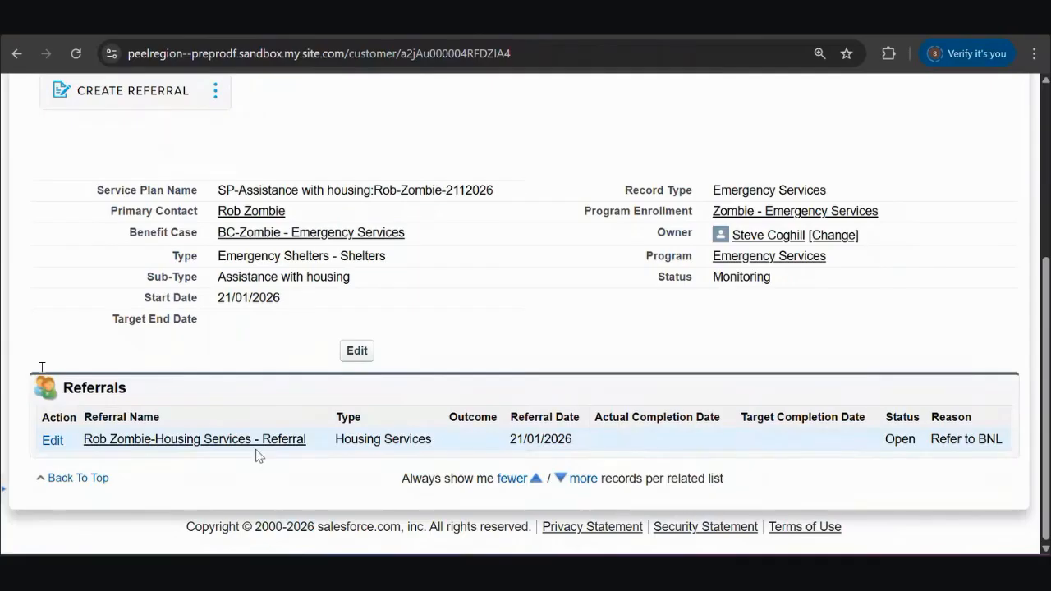
pyautogui.click(205, 440)
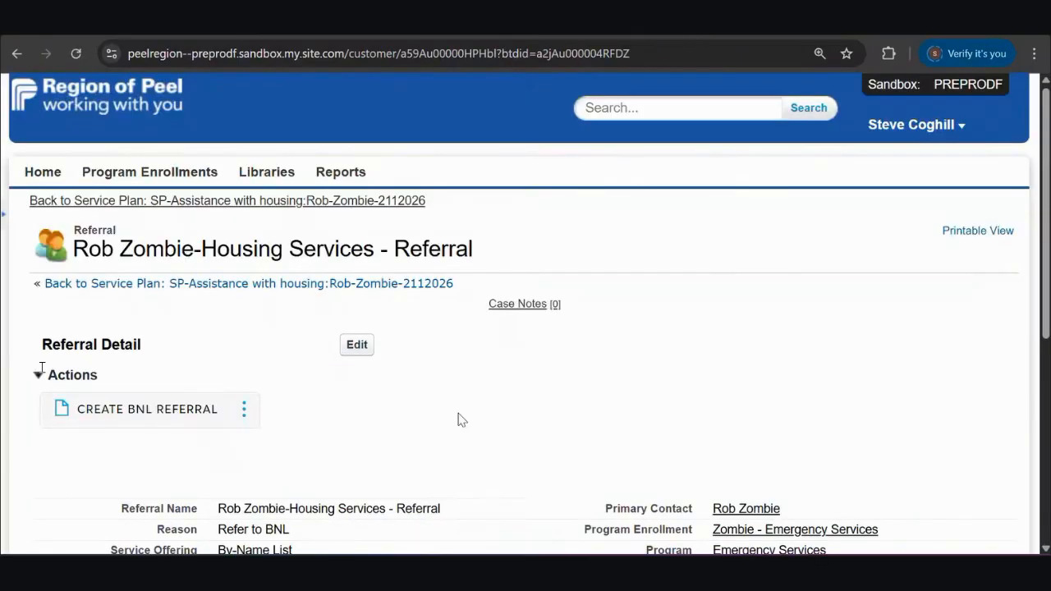
pyautogui.scroll(-1, 461, 415)
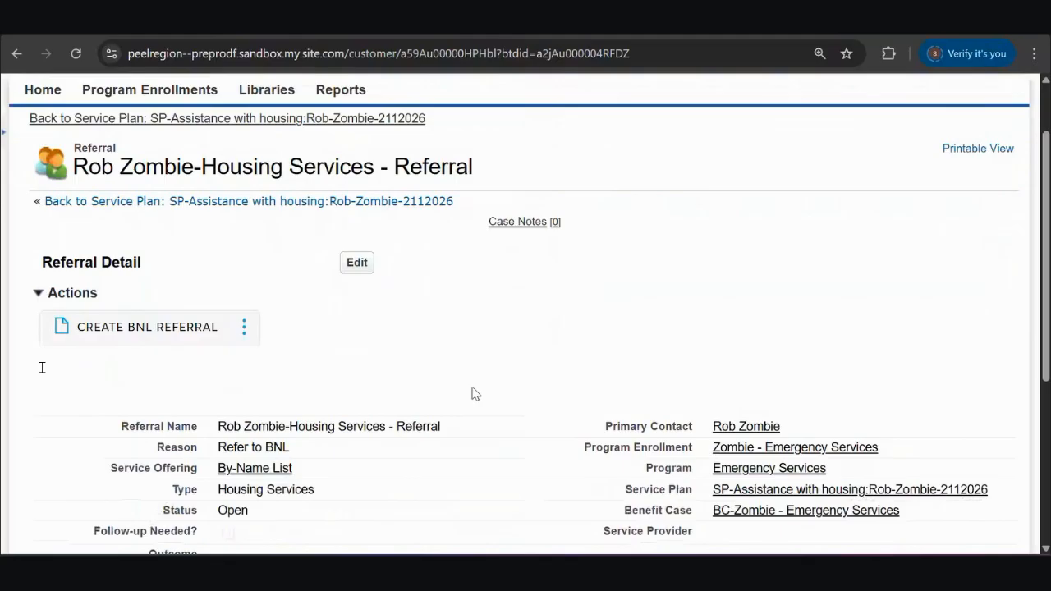
pyautogui.click(144, 332)
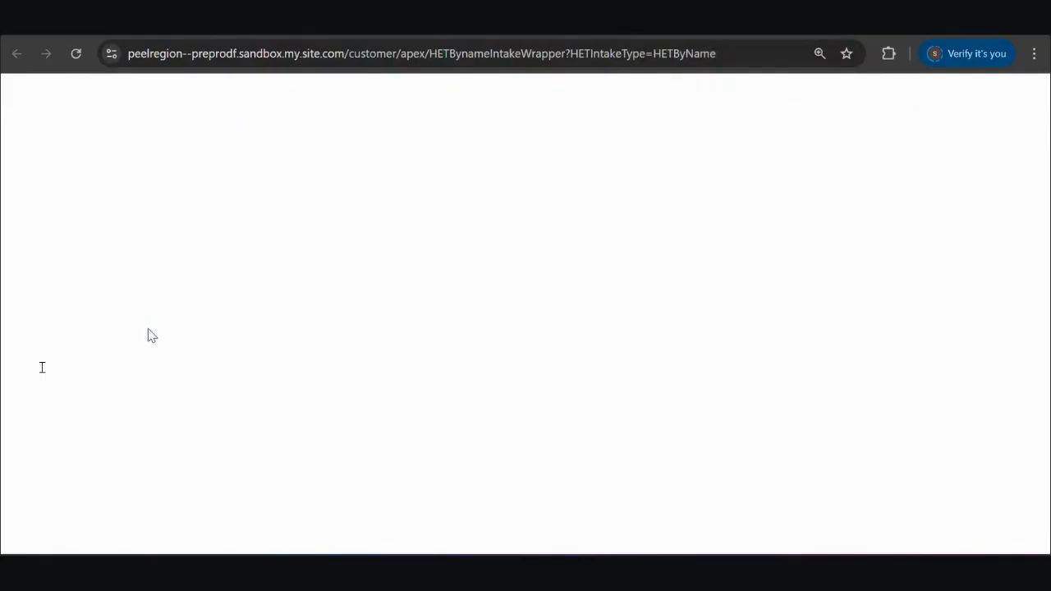